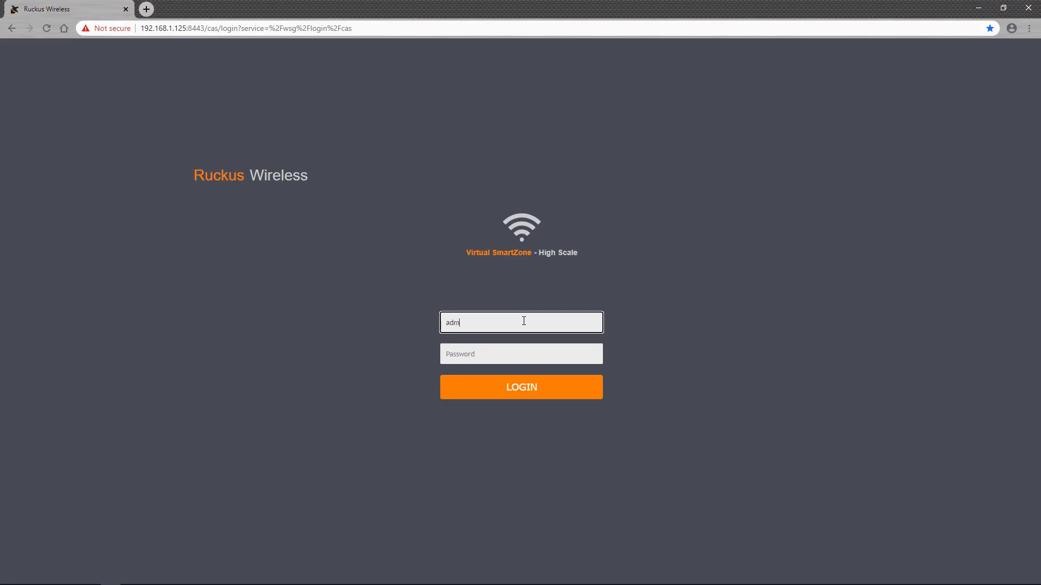
- Log in to SmartZone with the admin username and the administrator password
type("in")
key("Tab")
type("••••••••••")
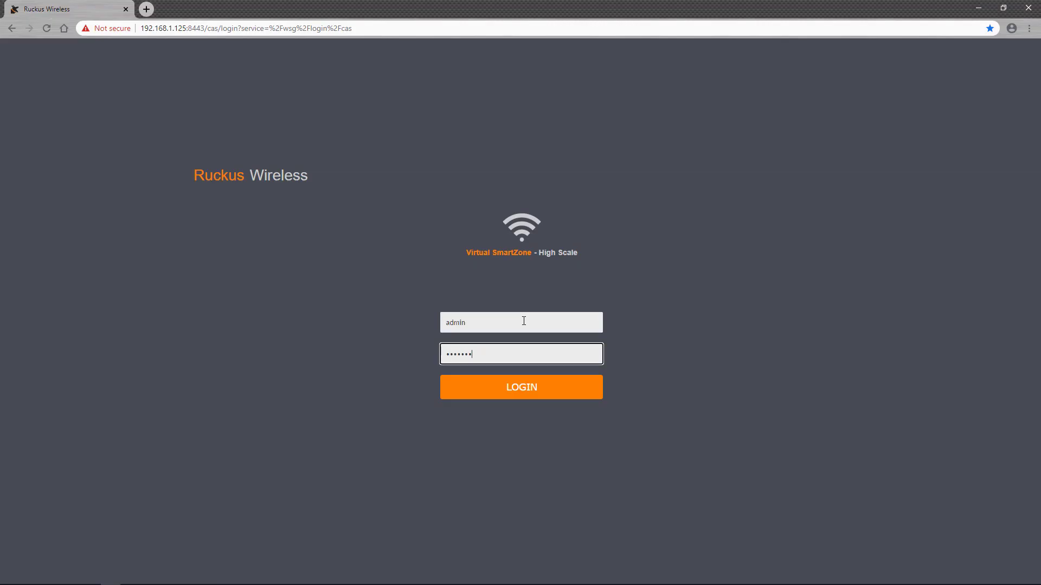
key("Return")
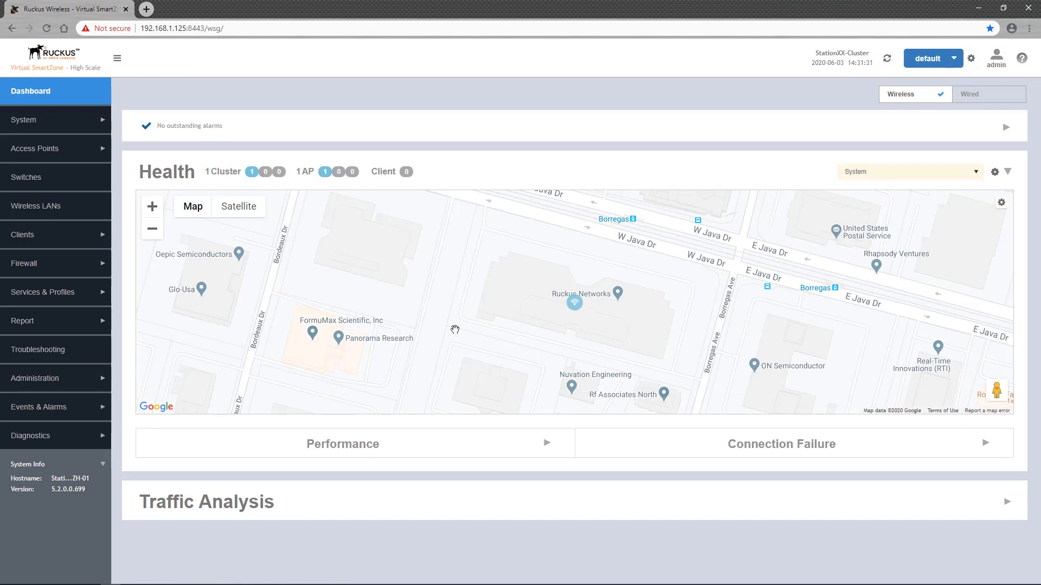
- Review the existing L3, L2, application, URL filtering profiles and device policies under Firewall
left_click(61, 265)
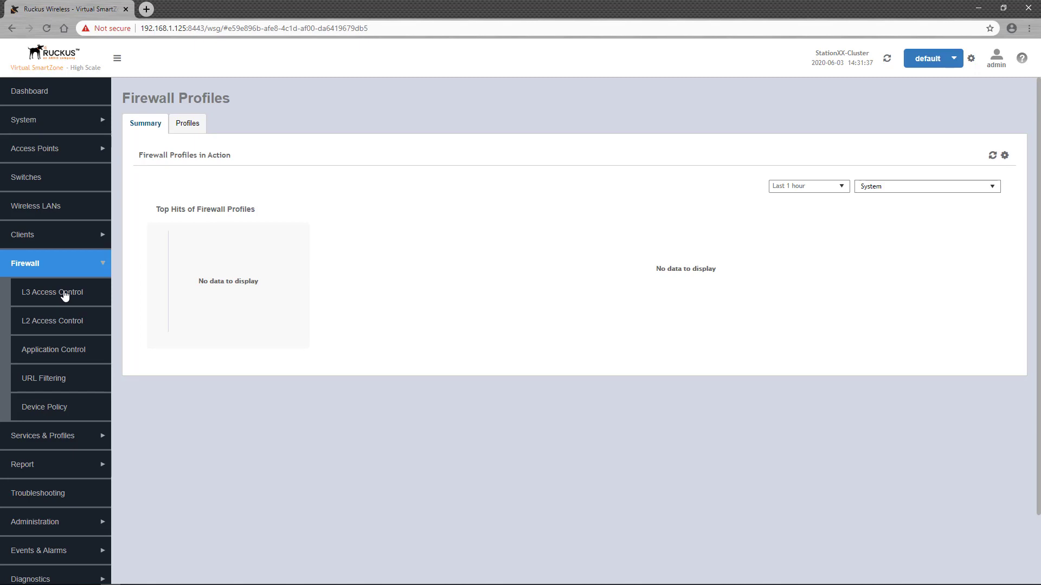
left_click(64, 295)
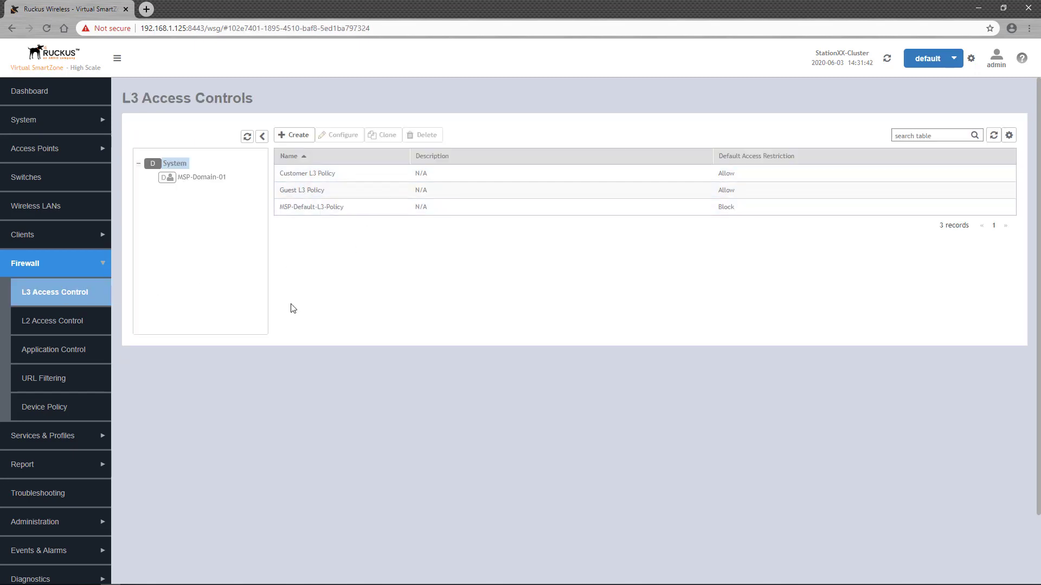
left_click(72, 325)
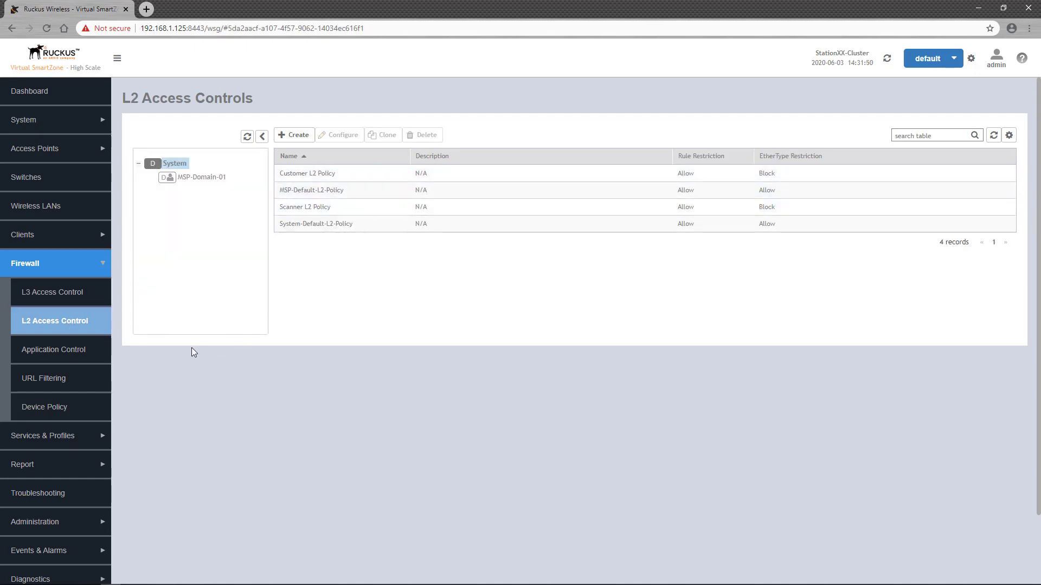
left_click(82, 354)
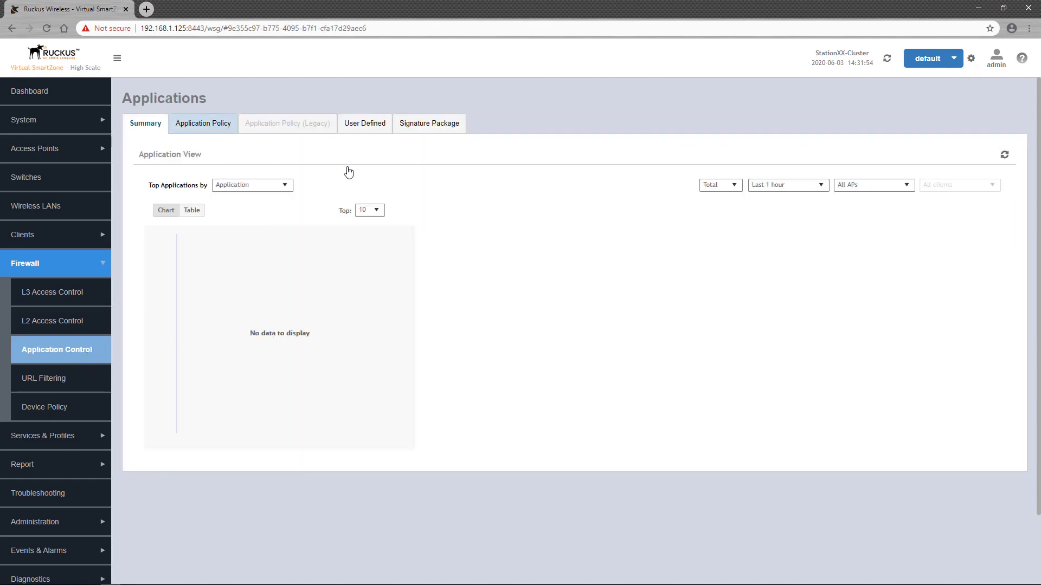
left_click(227, 130)
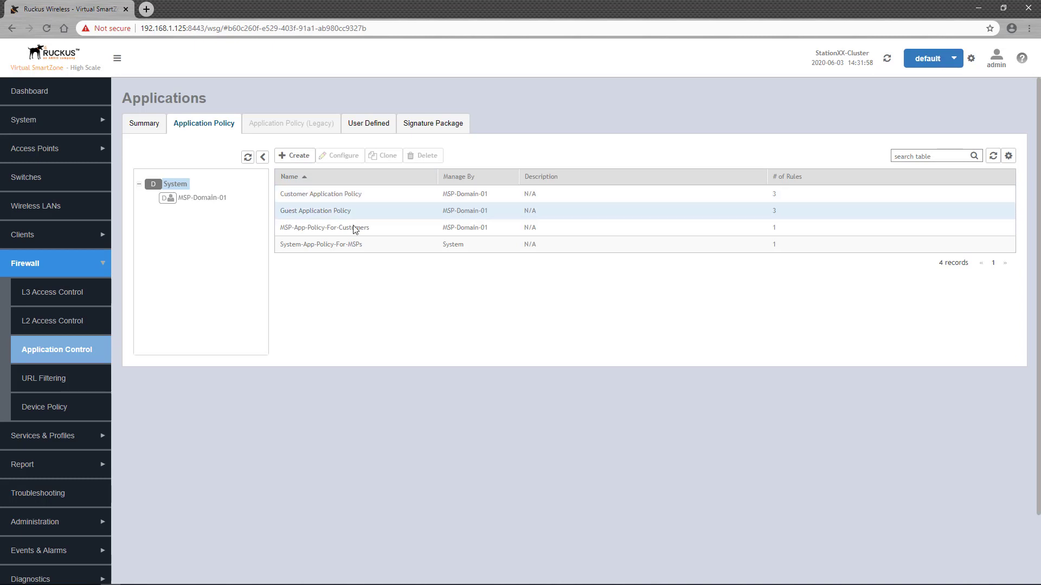
left_click(42, 379)
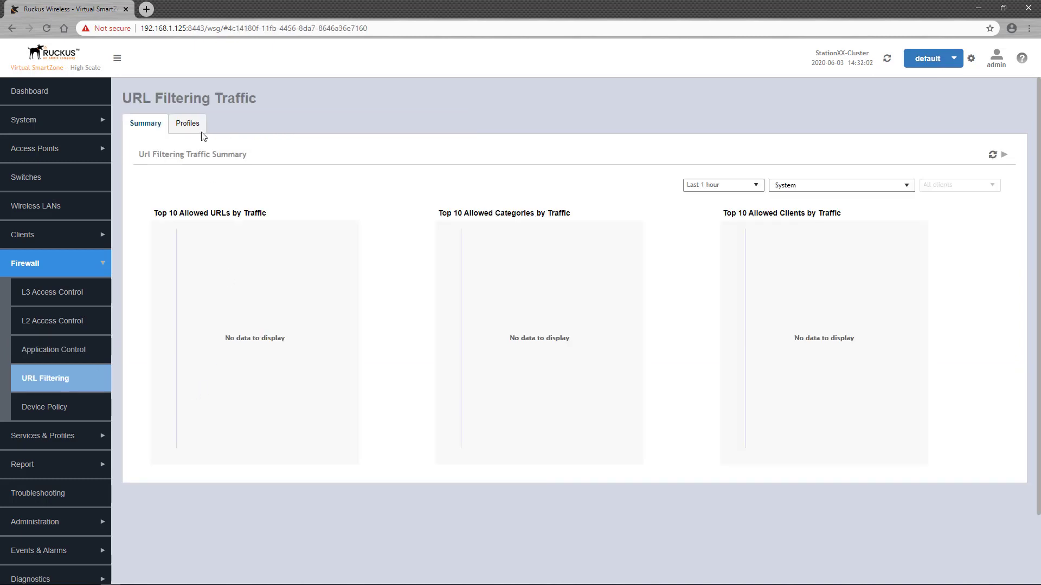
left_click(198, 129)
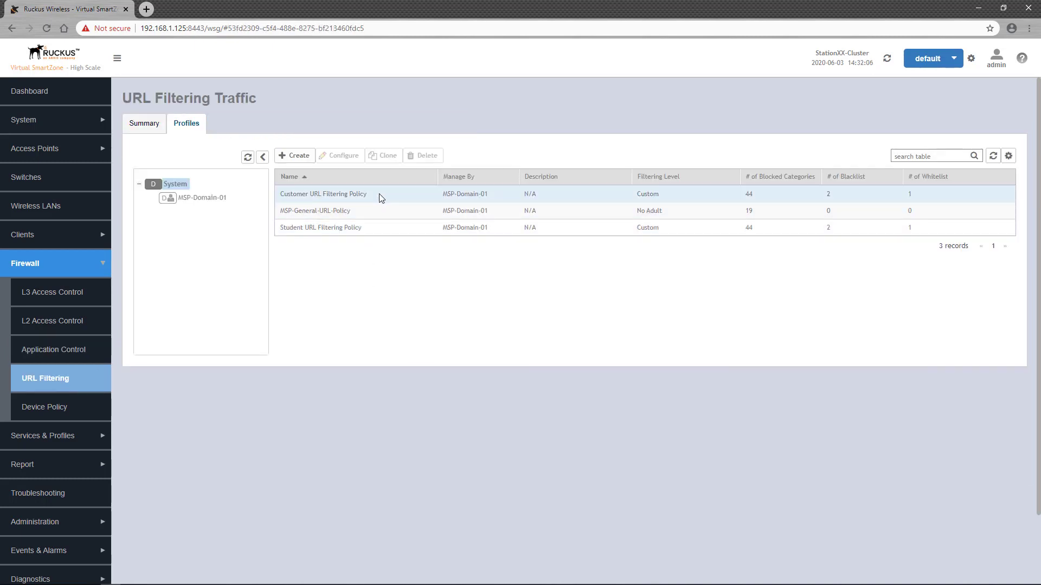
left_click(64, 415)
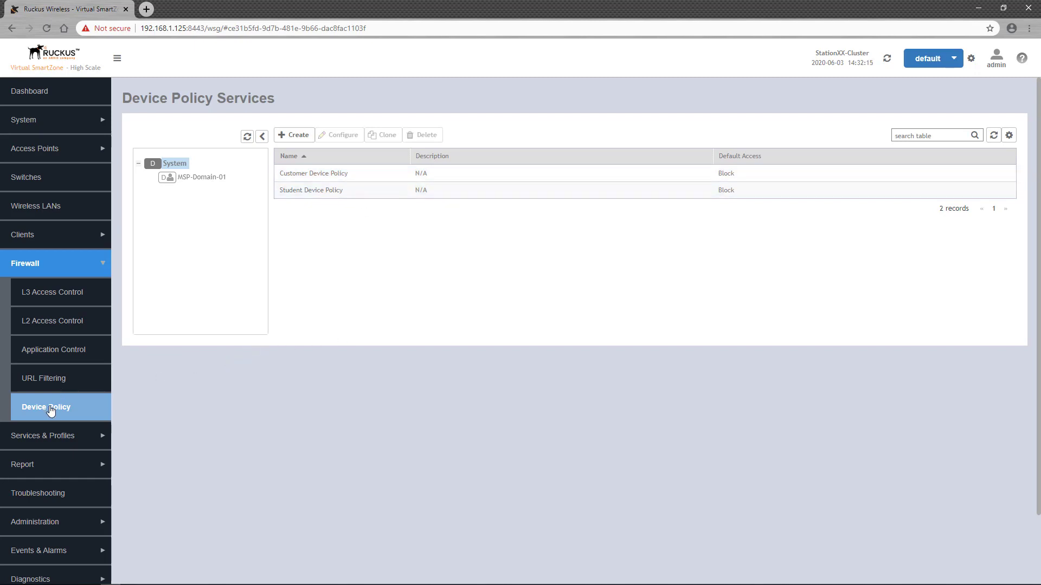
- Start a new firewall profile under MSP-Domain-01 in Firewall Profiles
left_click(48, 270)
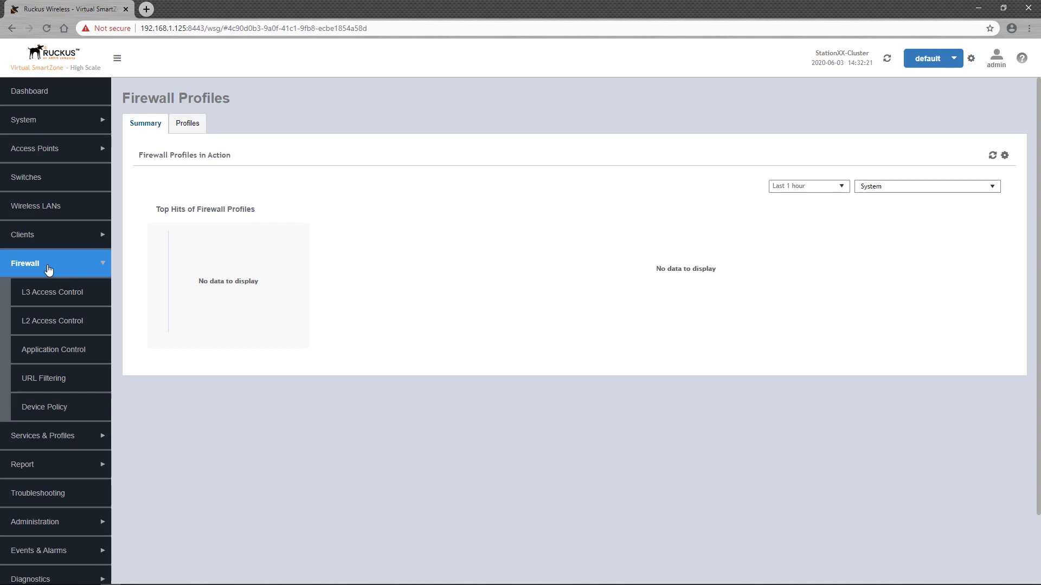
left_click(196, 131)
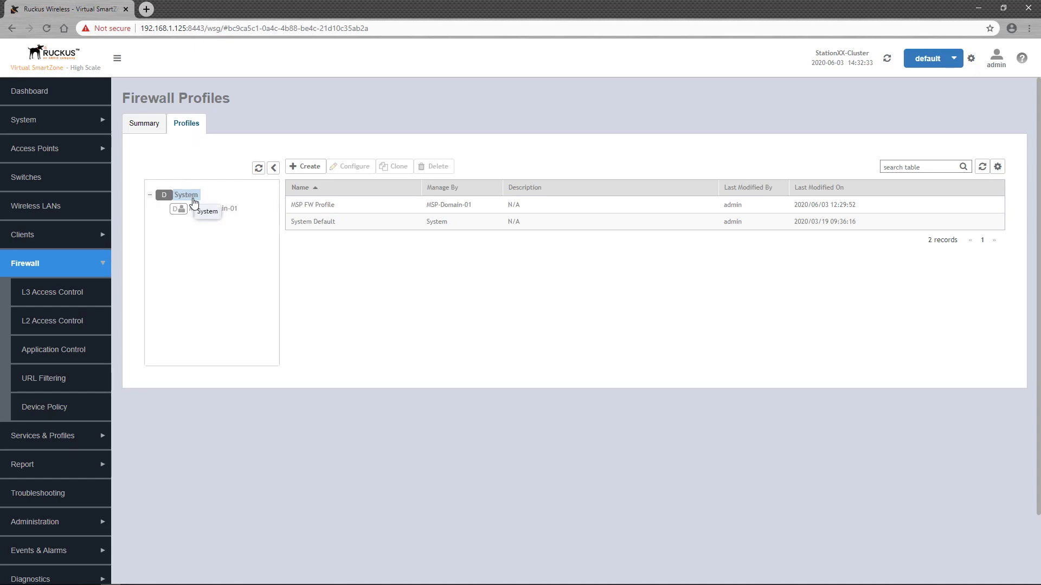
left_click(203, 211)
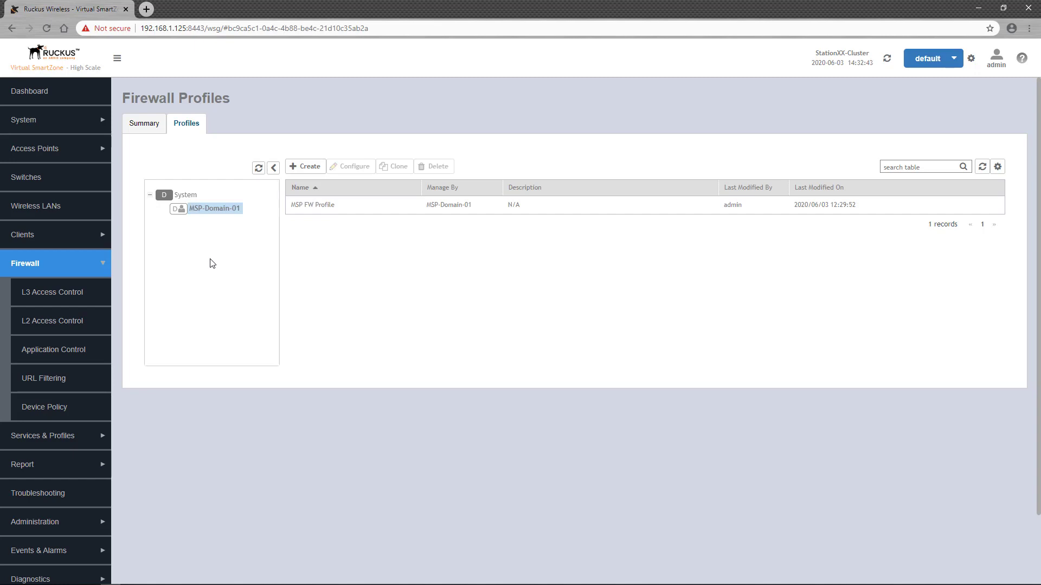
left_click(309, 173)
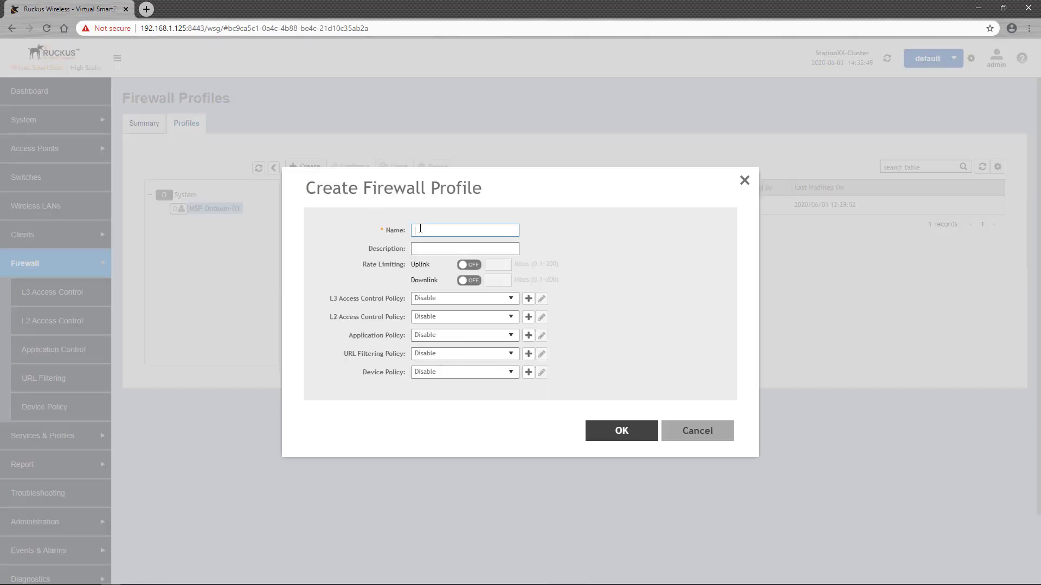
- Name the profile 'Customer Firewall Profile' and set uplink and downlink limits to 10 Mbps
type("Customer Firewall Profile")
left_click(477, 264)
type("10")
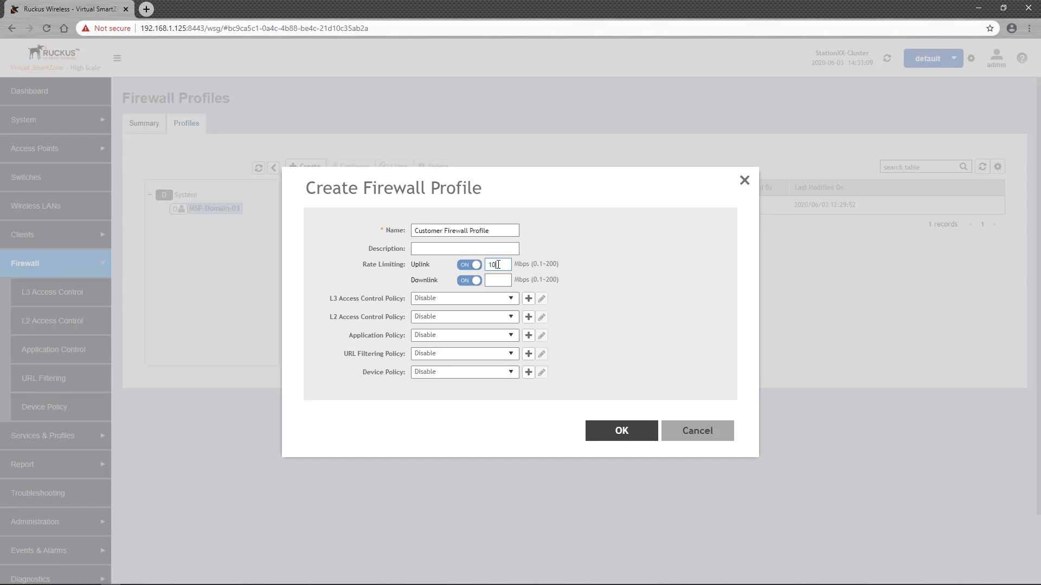
left_click(498, 280)
type("10")
- Choose Customer L3, L2, Application, URL Filtering and Device policies for the profile
left_click(512, 300)
left_click(471, 348)
left_click(510, 320)
left_click(467, 365)
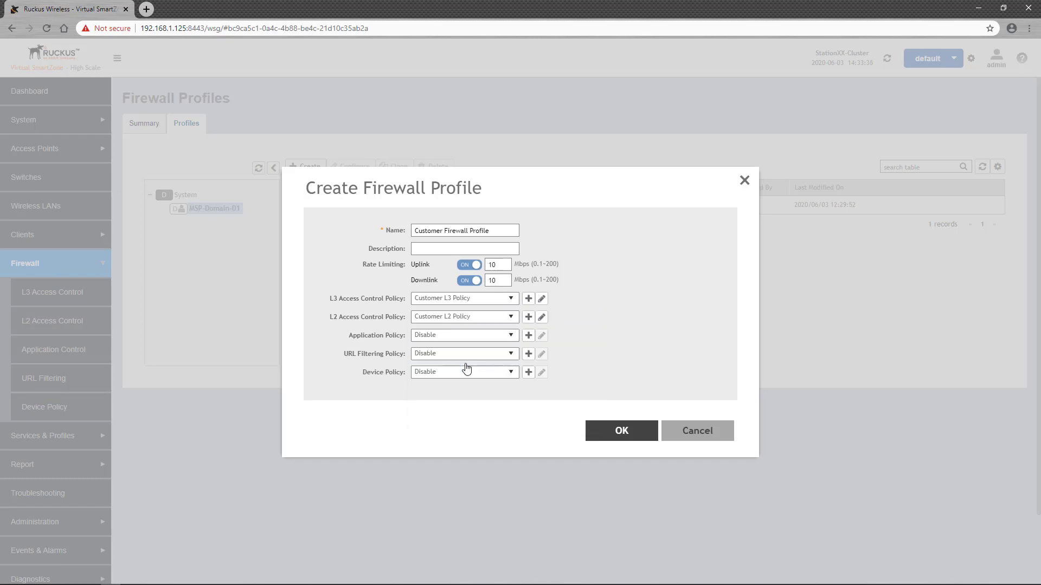
left_click(512, 338)
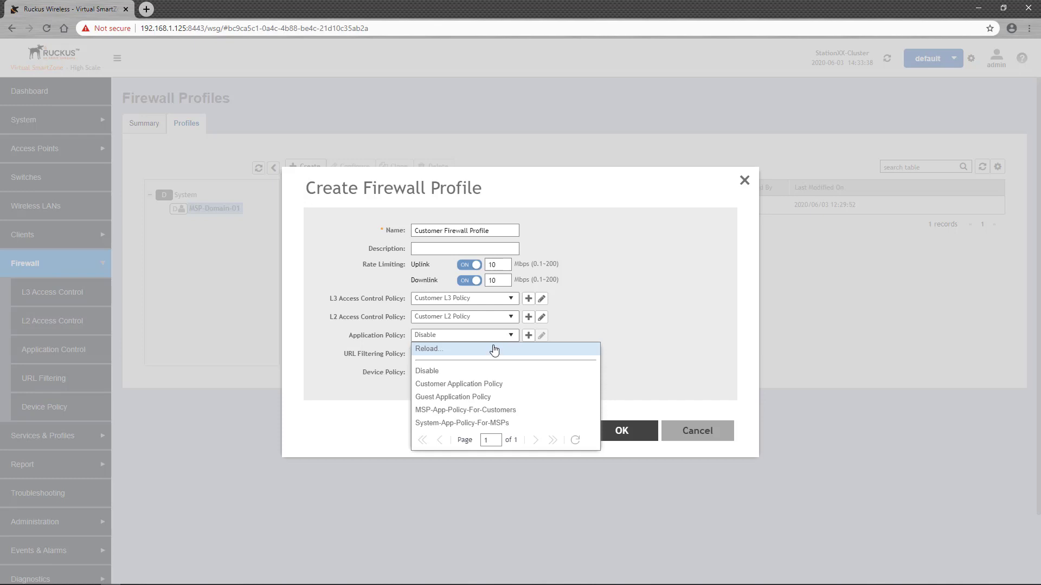
left_click(483, 383)
left_click(512, 355)
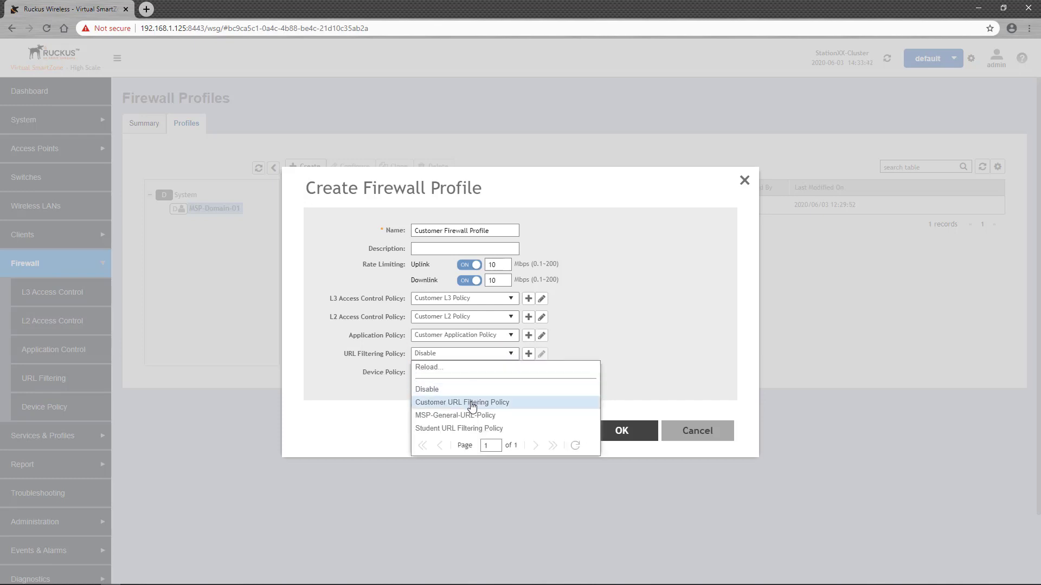
left_click(479, 401)
left_click(509, 374)
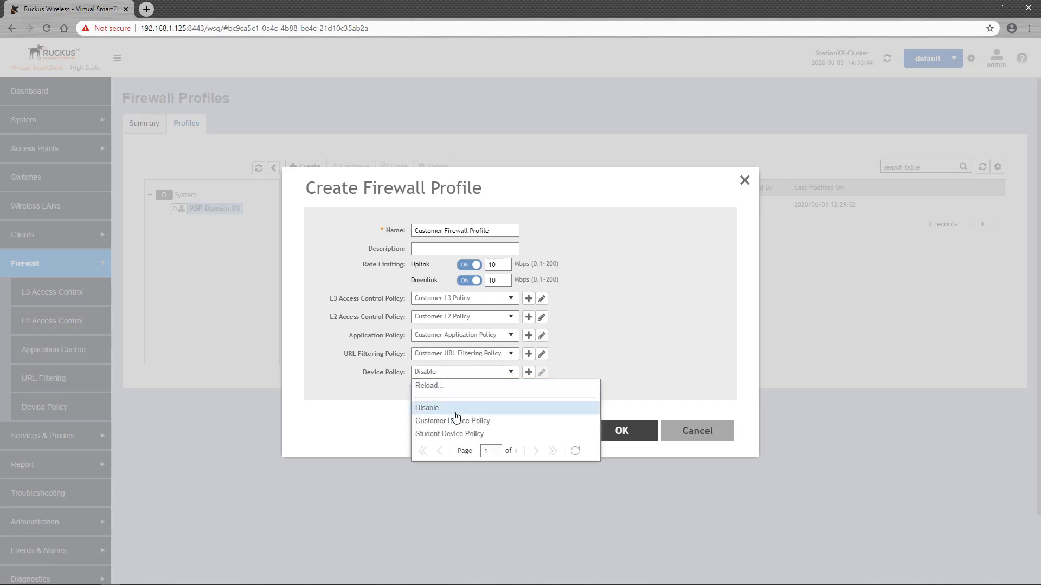
left_click(481, 419)
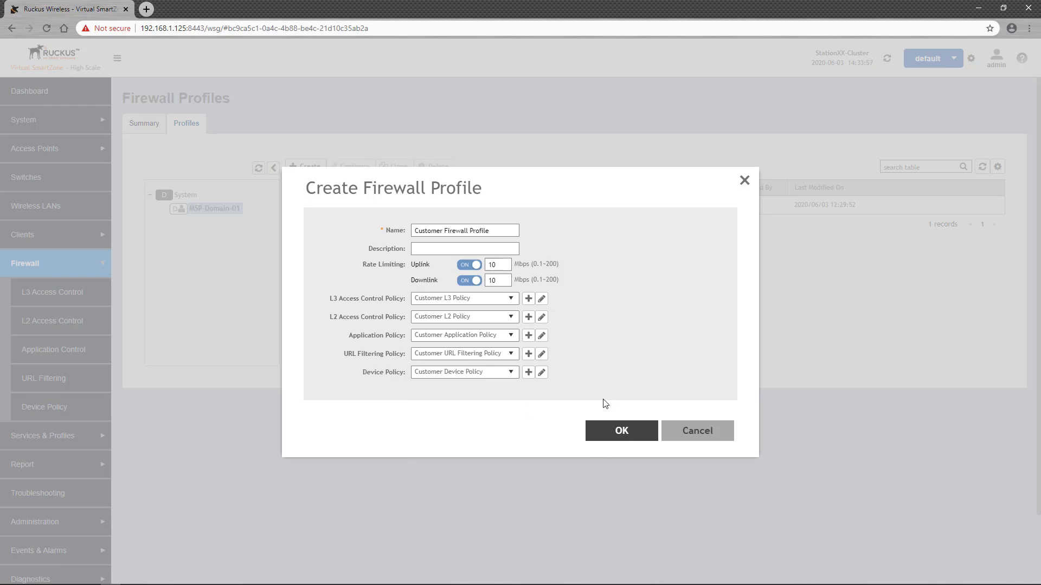
- Save the new profile and open Customer WLAN's configuration for editing
left_click(609, 428)
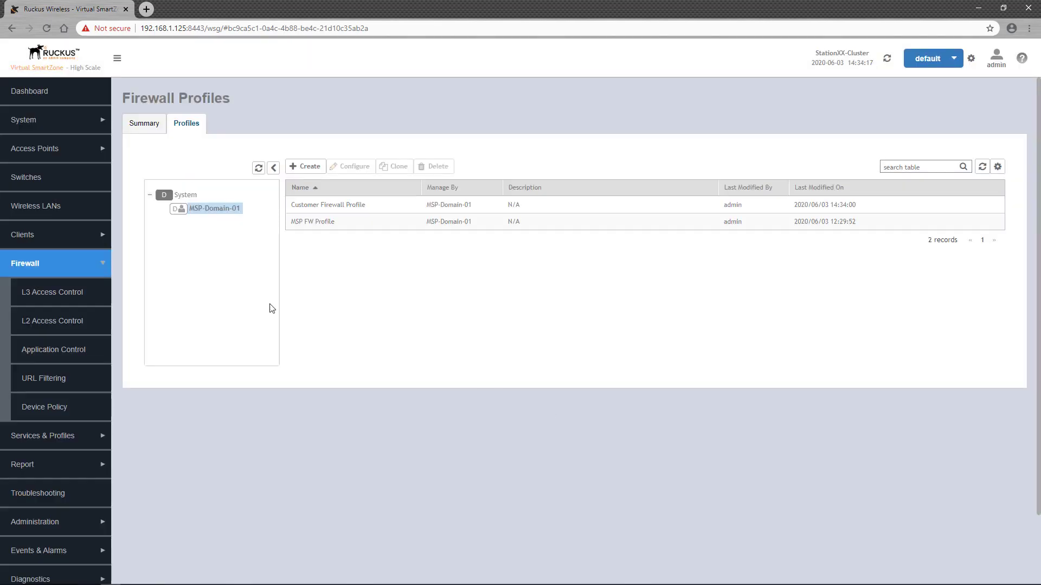
left_click(58, 209)
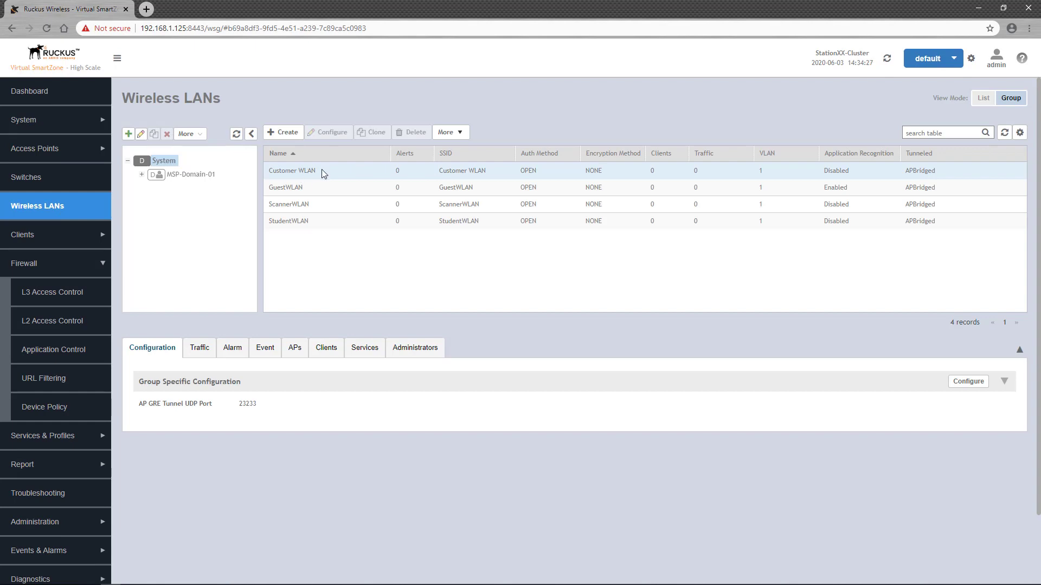
left_click(322, 172)
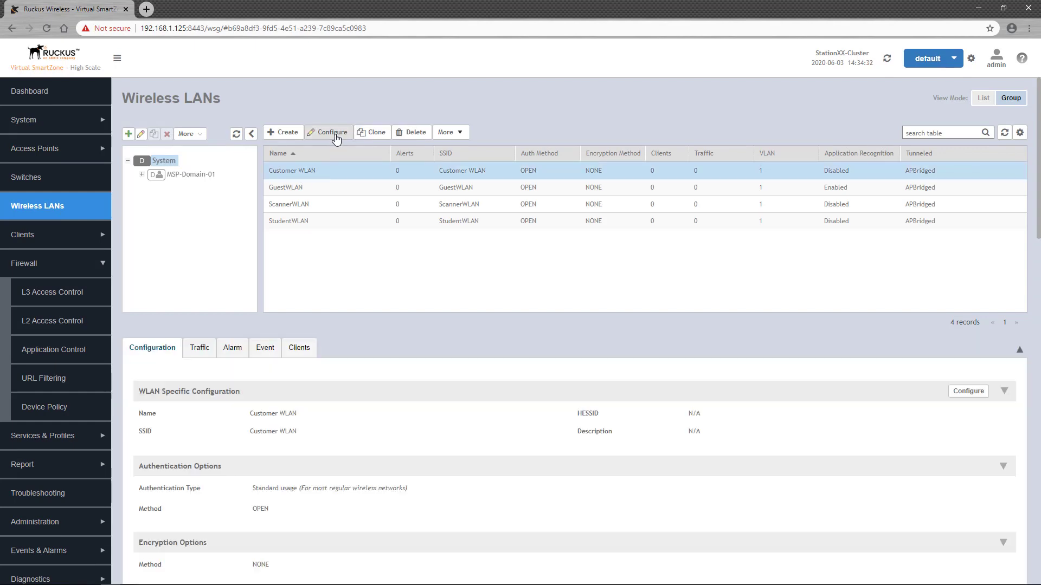
left_click(335, 138)
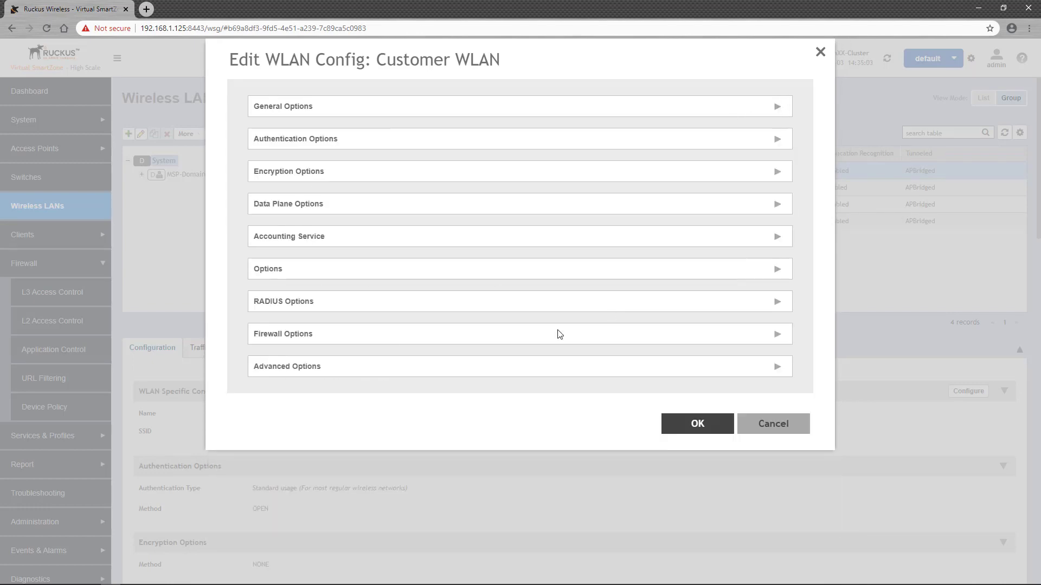
- Assign Customer Firewall Profile to the WLAN with Application Recognition & Control and URL filtering enabled, and save
left_click(380, 340)
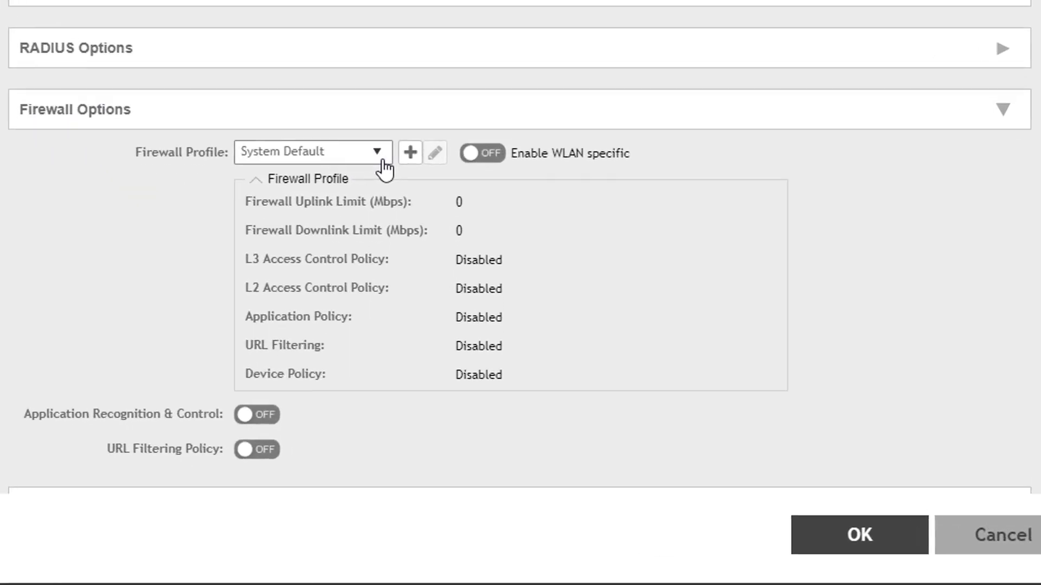
left_click(383, 162)
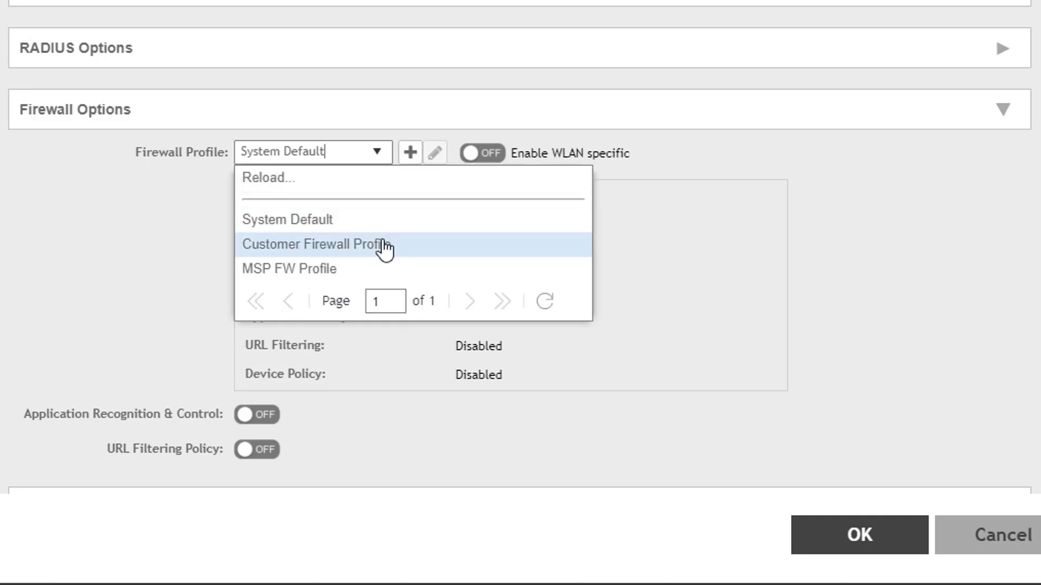
left_click(384, 245)
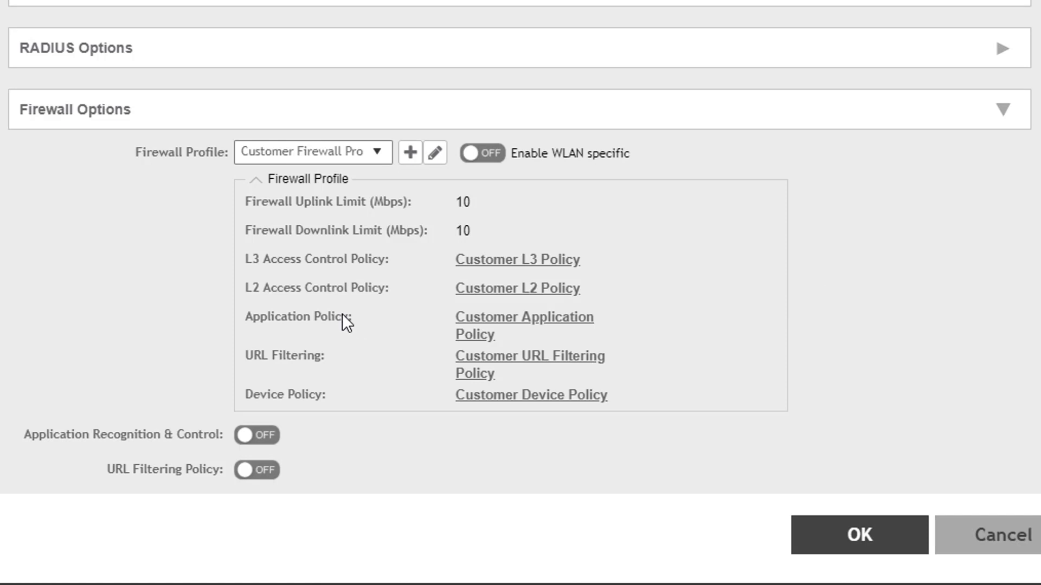
left_click(274, 440)
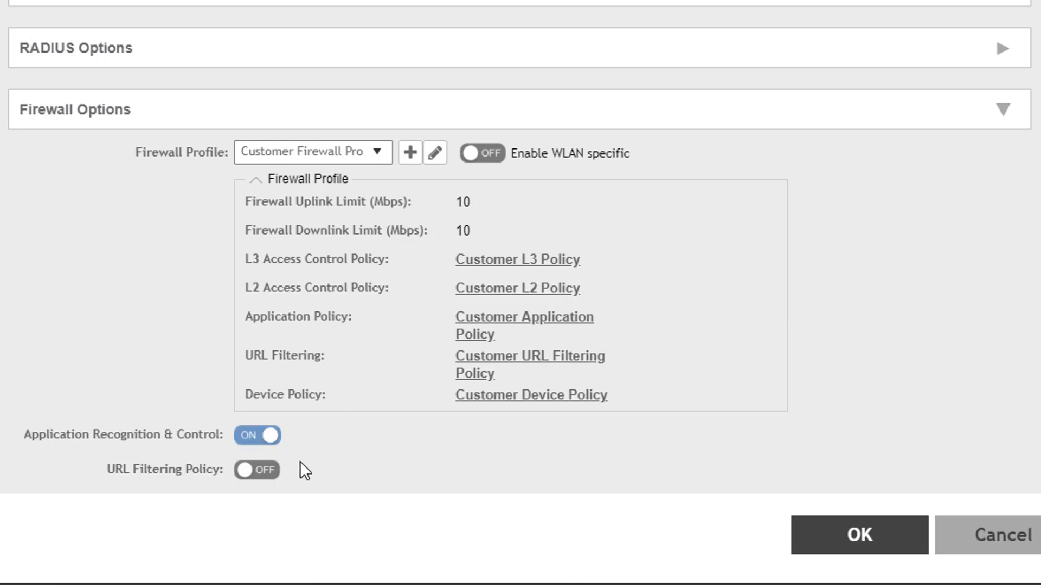
left_click(269, 475)
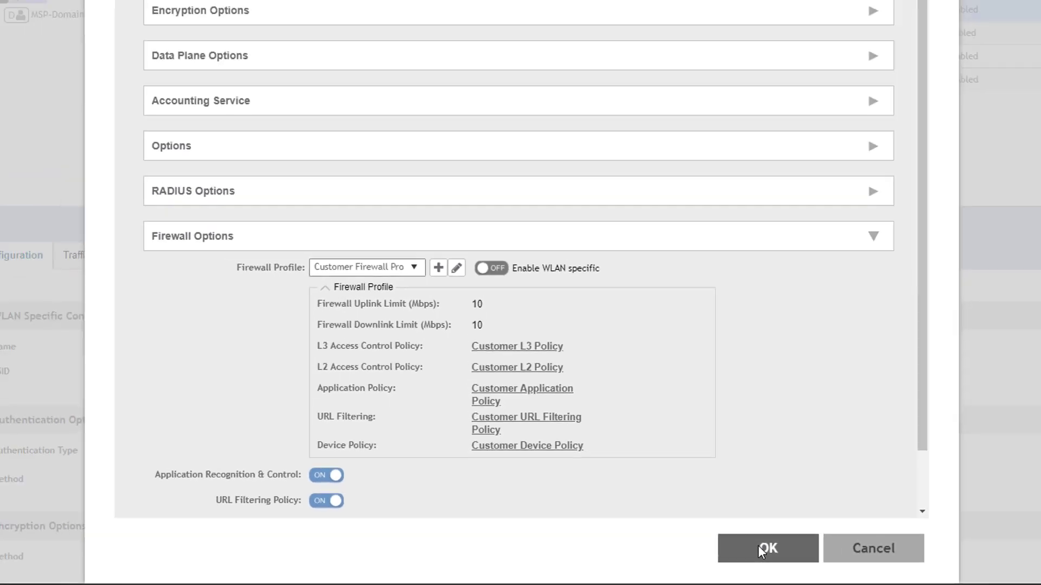
left_click(761, 549)
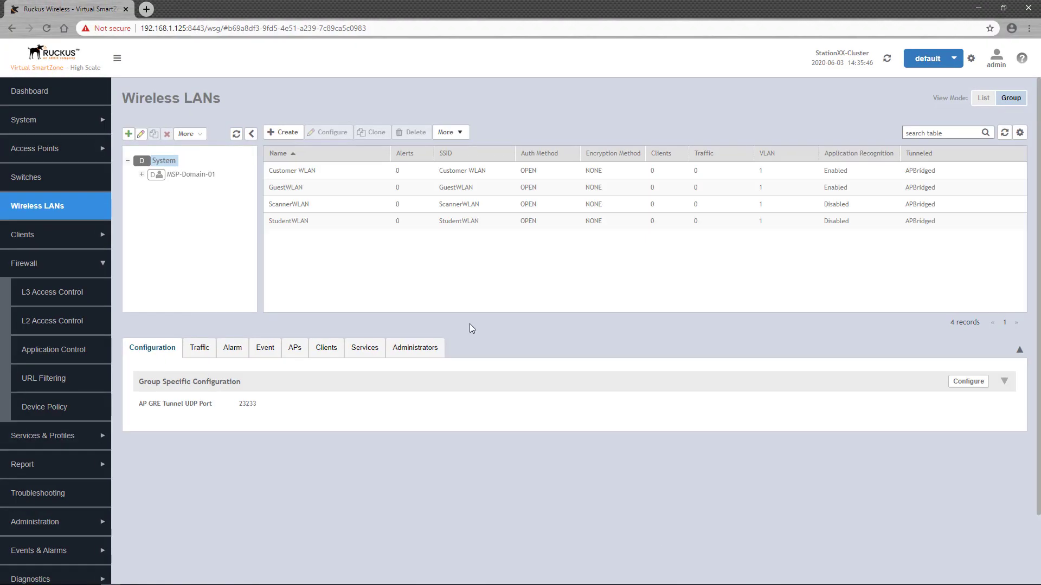
- Inspect Customer WLAN's details to confirm its Firewall Options show Customer Firewall Profile
left_click(356, 169)
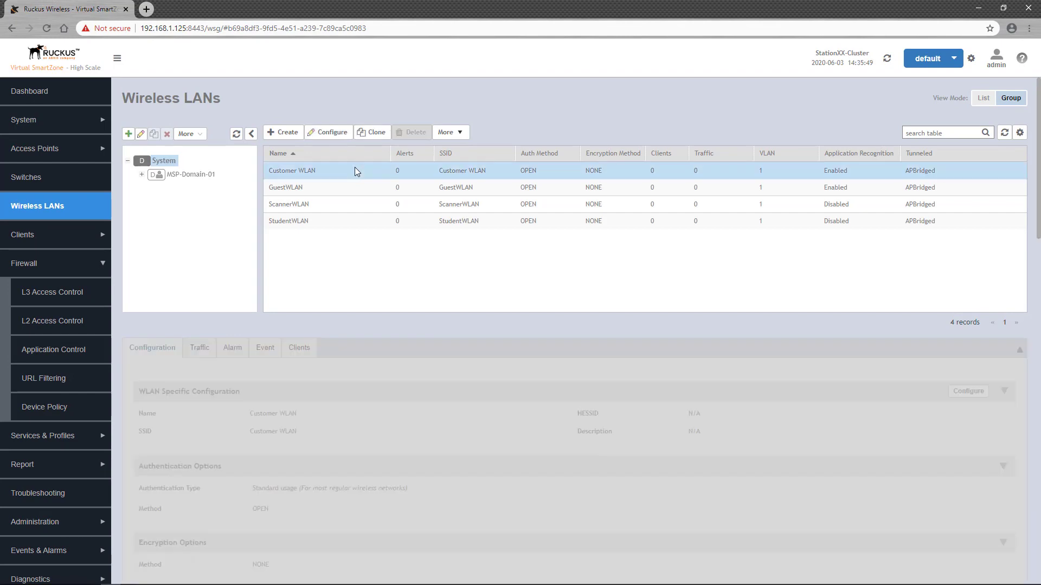
scroll(384, 329, "down", 15)
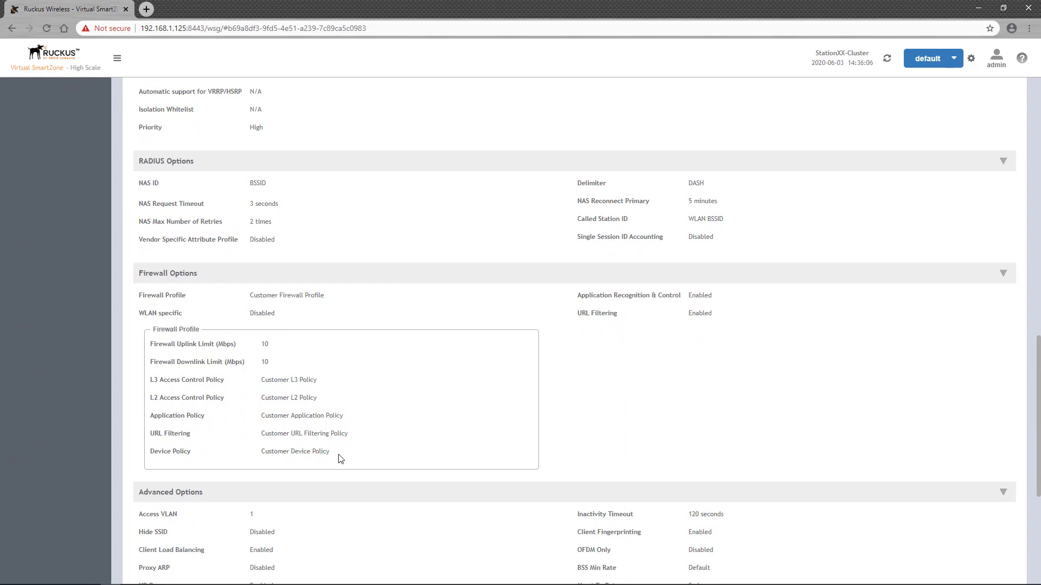
scroll(360, 434, "up", 15)
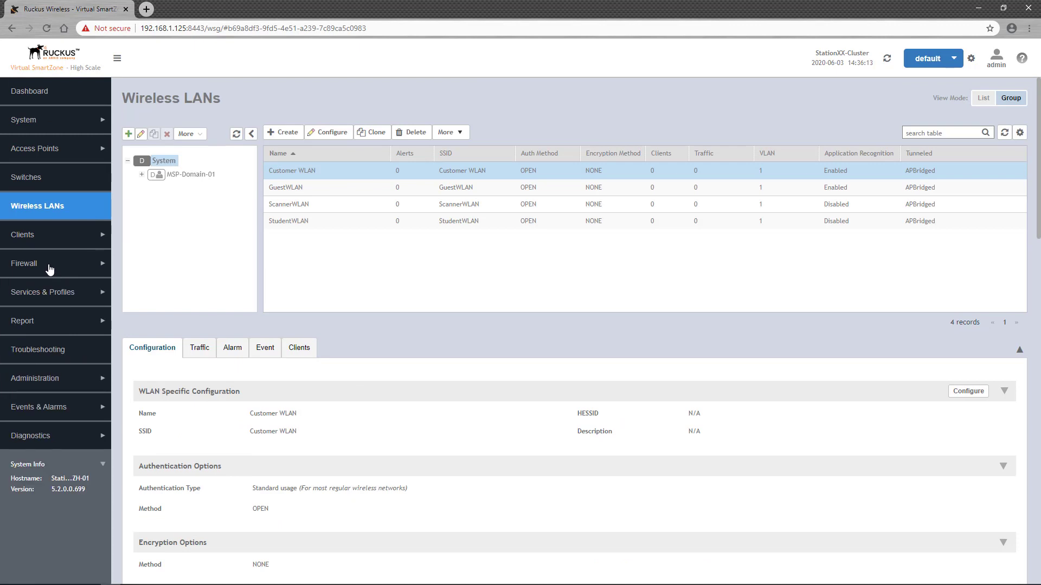
left_click(50, 269)
left_click(187, 123)
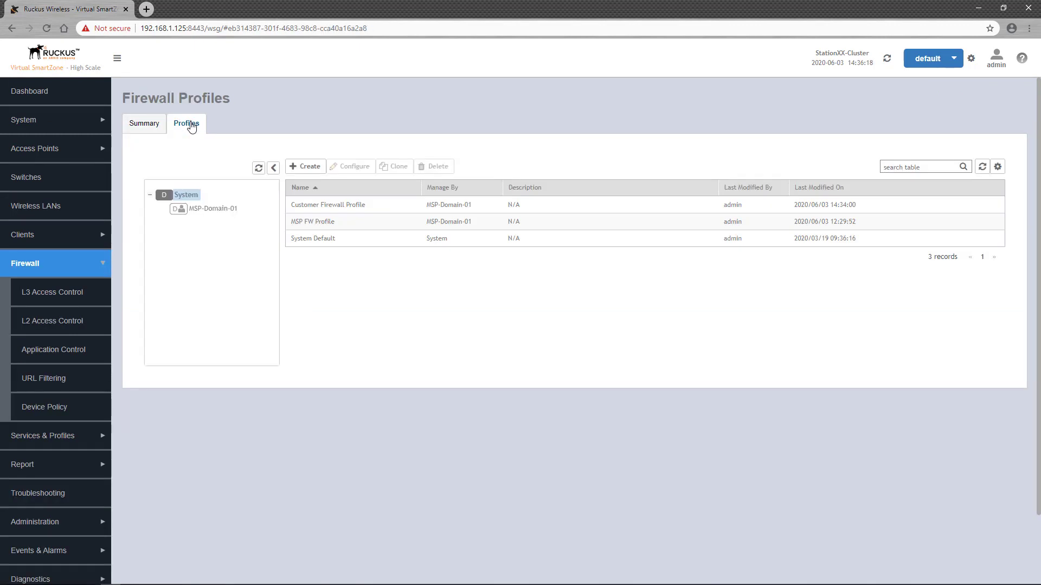
left_click(379, 206)
left_click(352, 167)
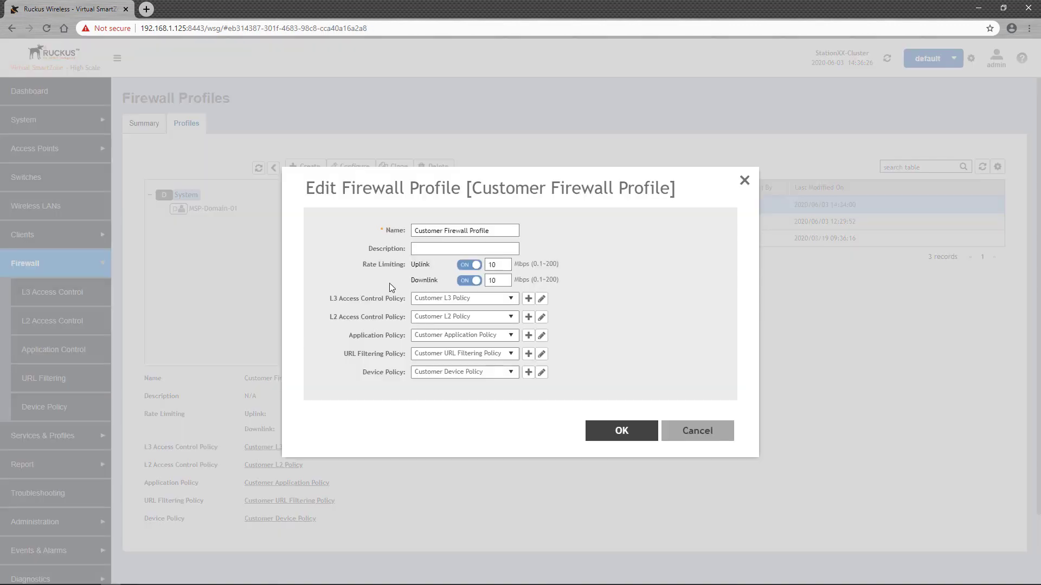
left_click(511, 374)
left_click(491, 433)
left_click(619, 432)
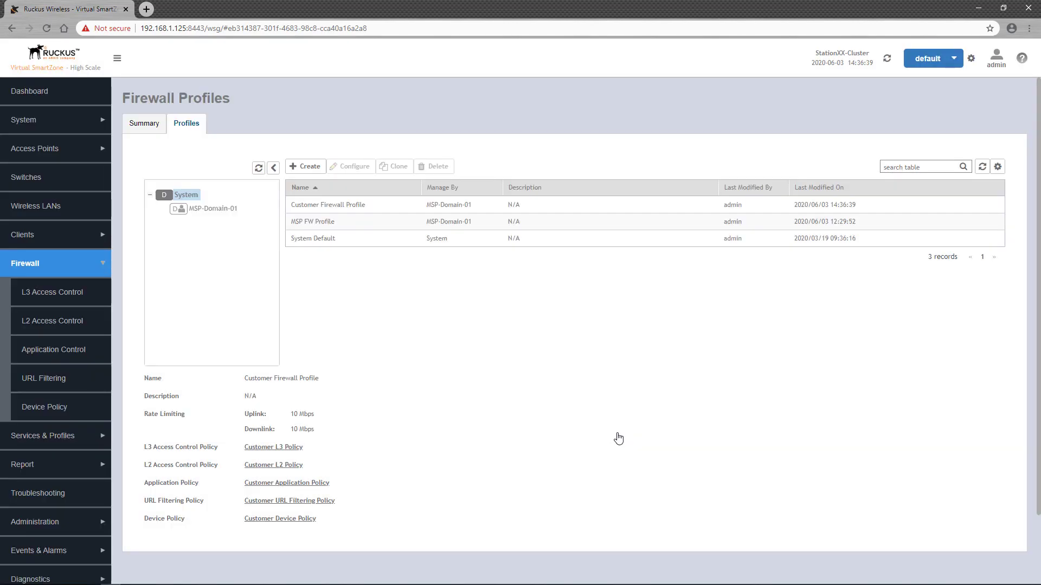
left_click(48, 206)
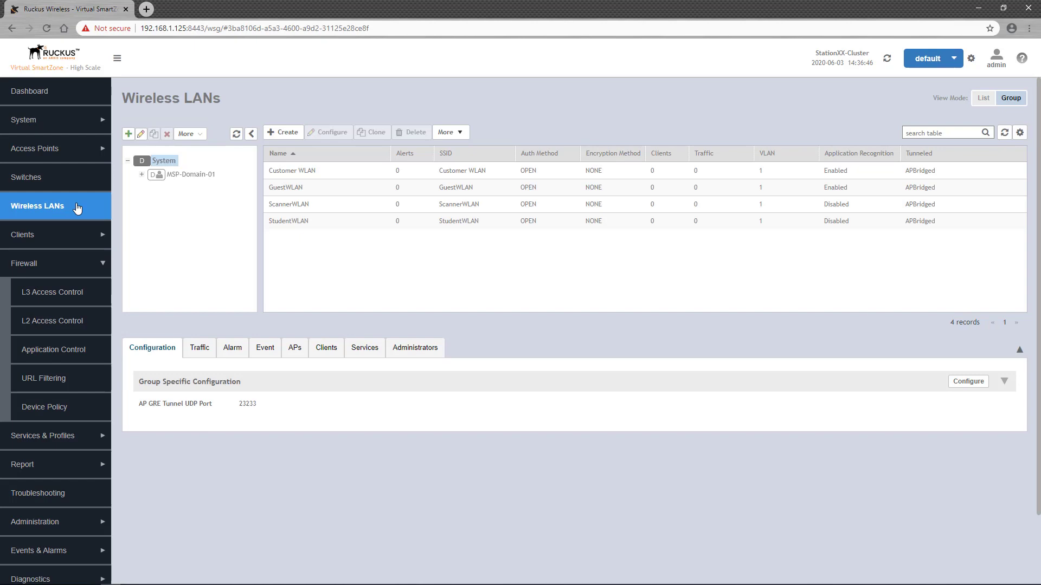
- Check Customer WLAN's Firewall Options now list Student Device Policy
left_click(338, 170)
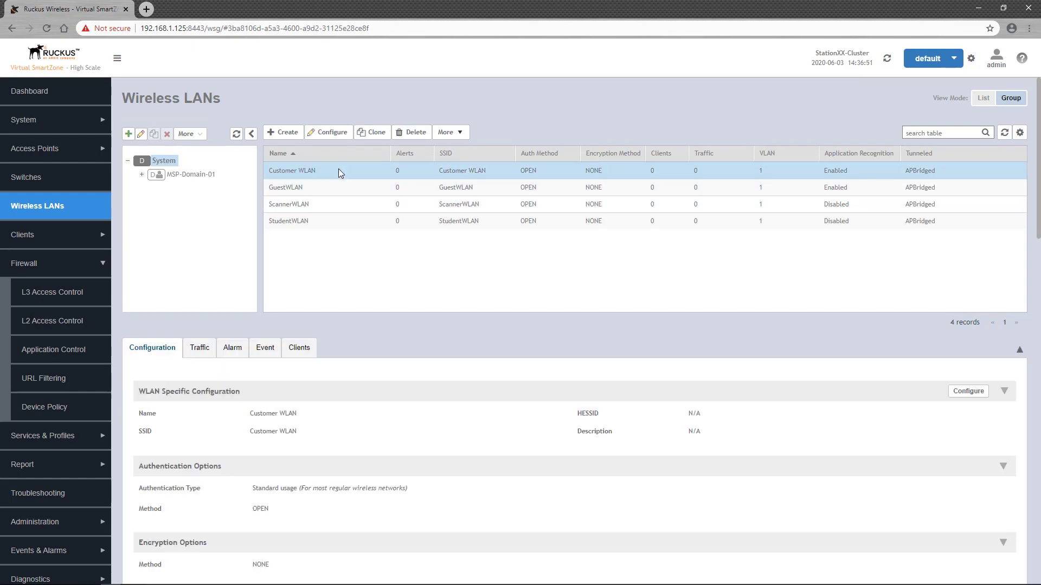
scroll(340, 169, "down", 15)
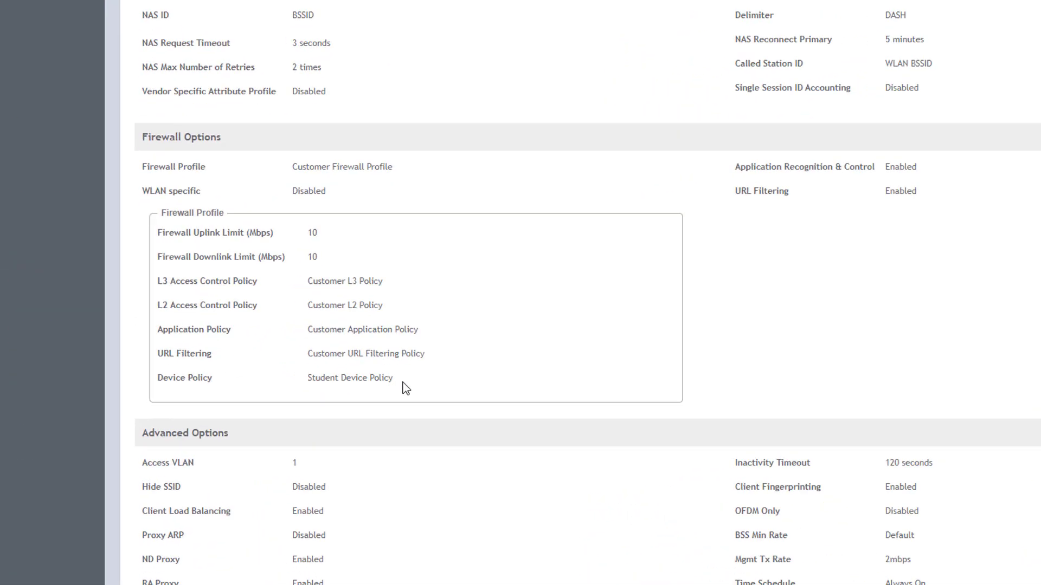